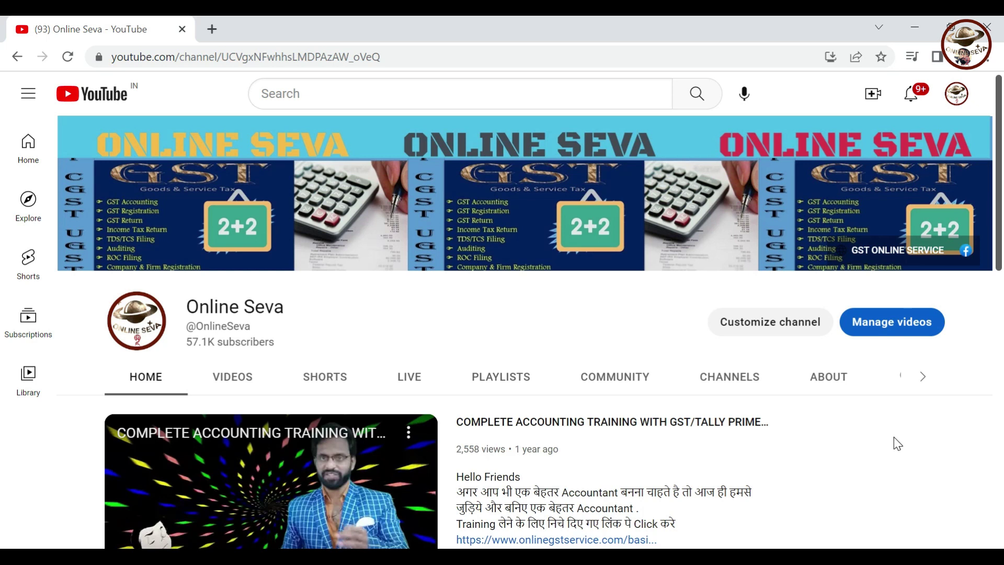
scroll(894, 437, down, 4)
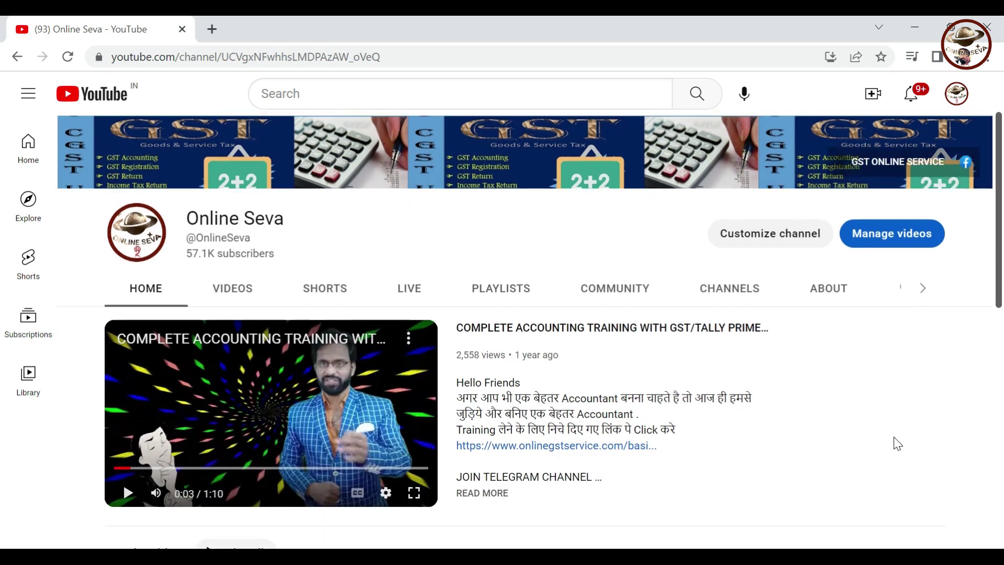
scroll(893, 437, up, 3)
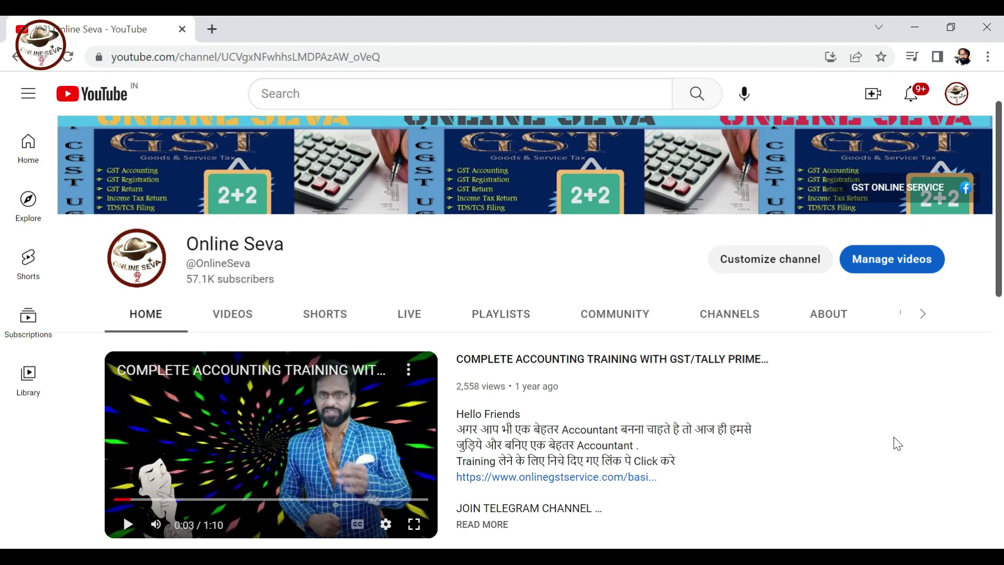
click(496, 555)
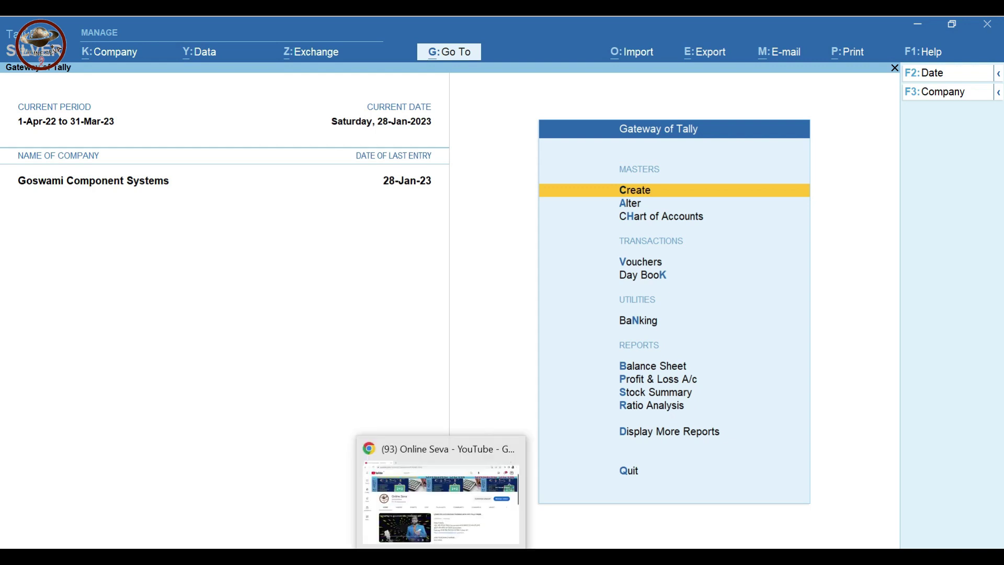
click(443, 558)
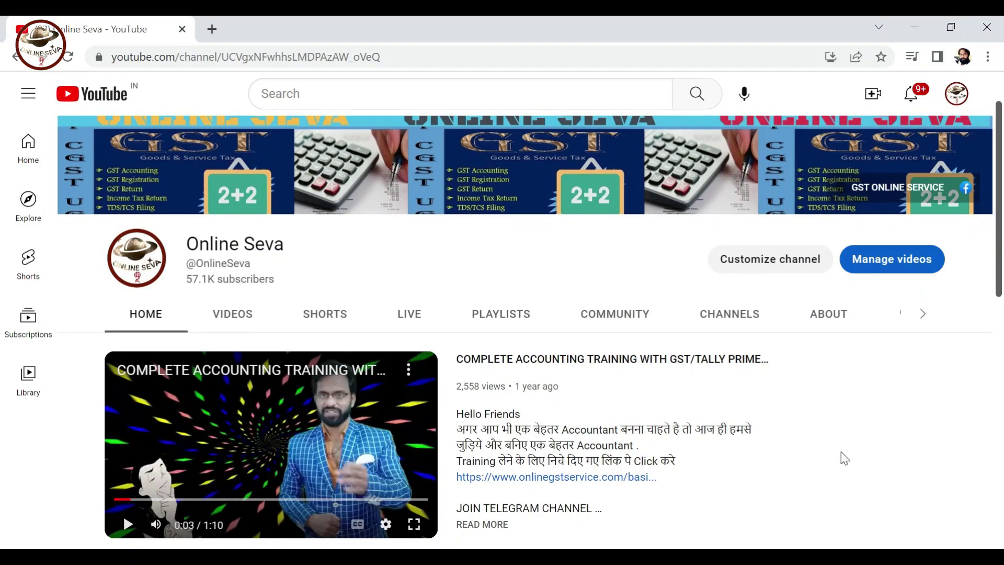
scroll(845, 459, down, 3)
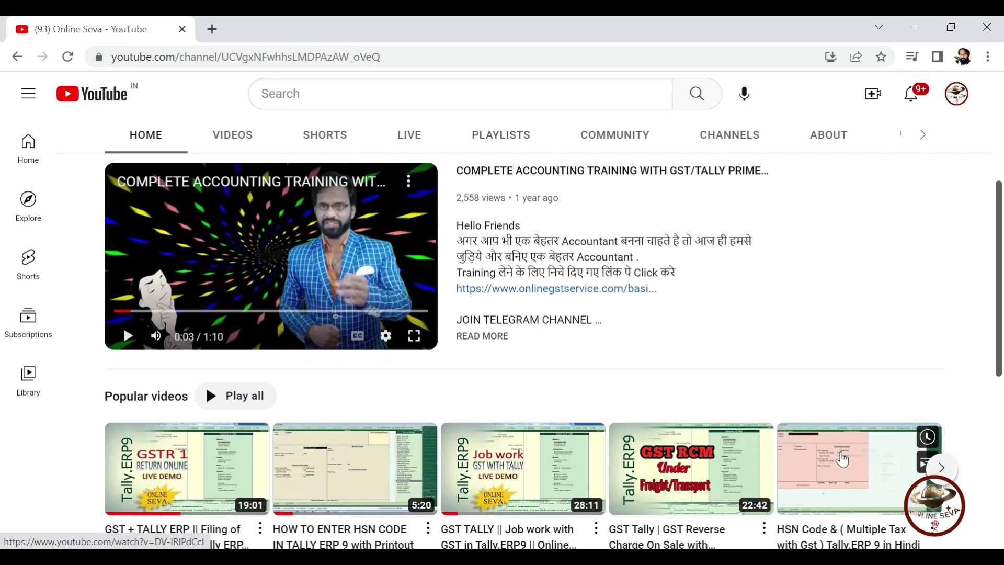
scroll(843, 460, up, 2)
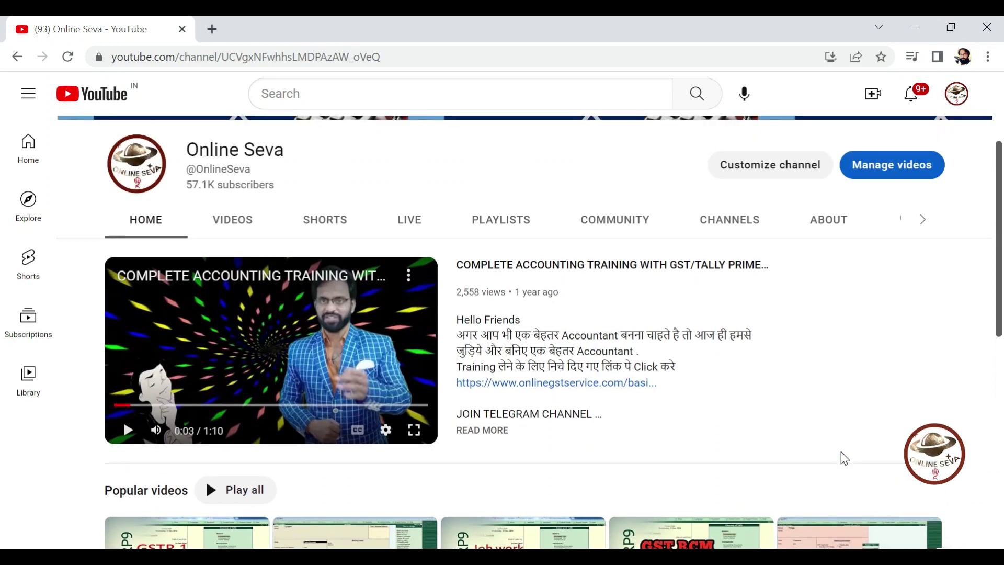
scroll(844, 459, up, 1)
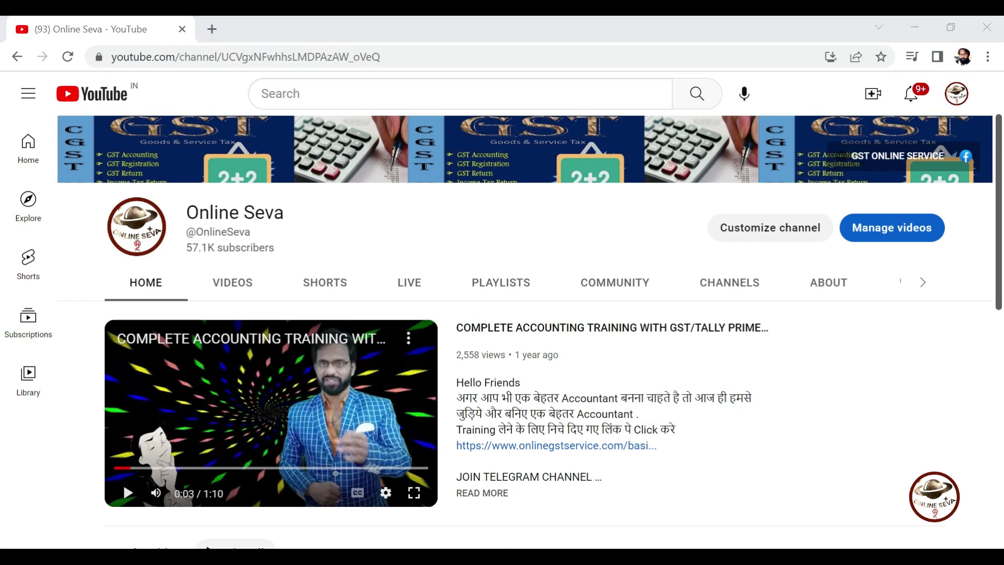
Step: Switch to TallyPrime and open the ledger account of S.L ENGINEERING WORKS from the account books
click(501, 557)
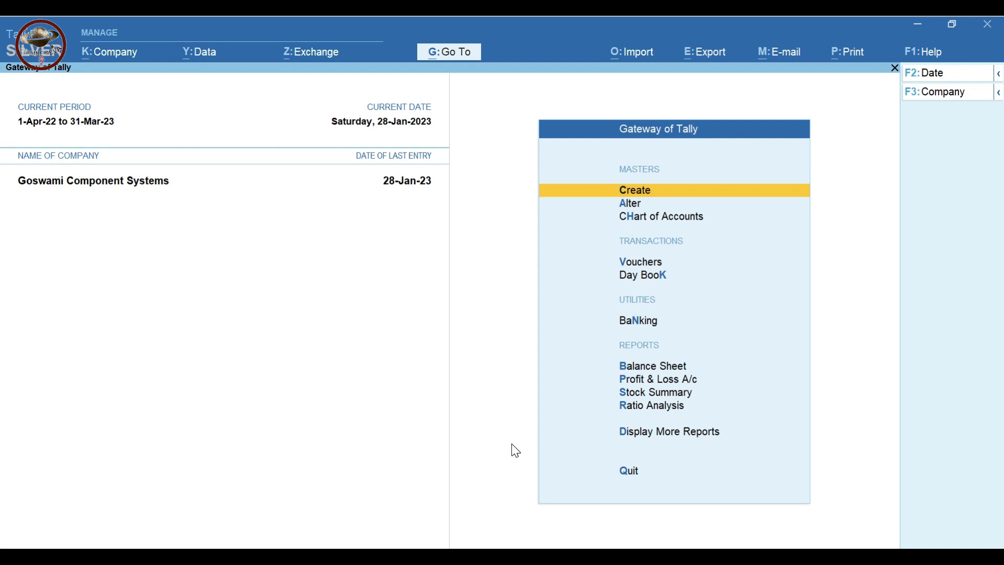
key(d)
key(a)
text(l)
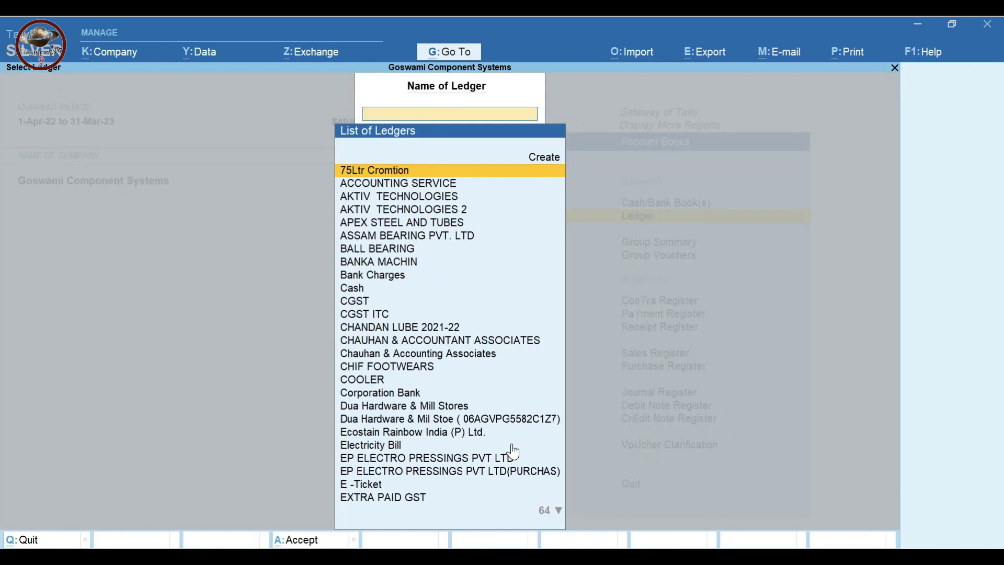
text(Sl)
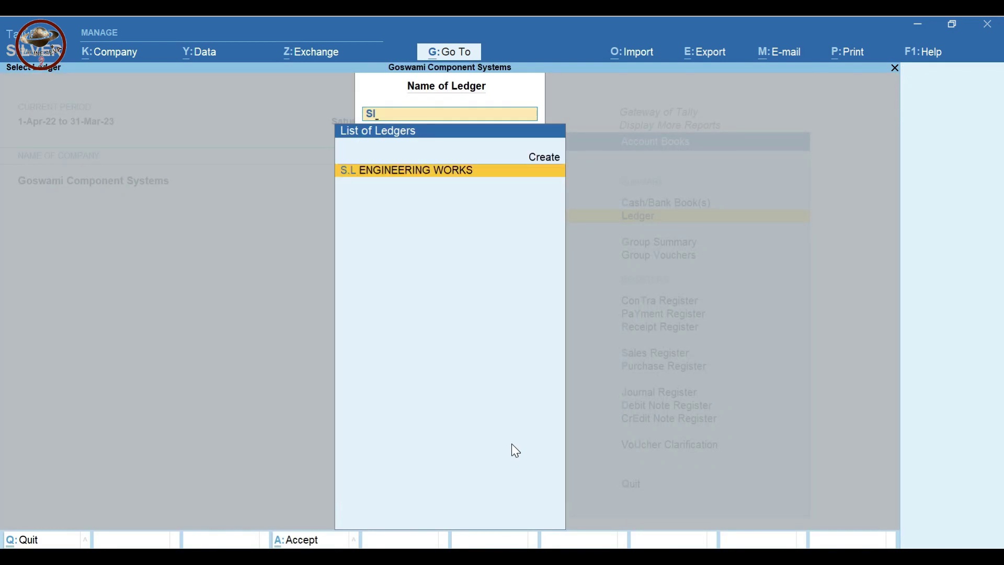
key(Return)
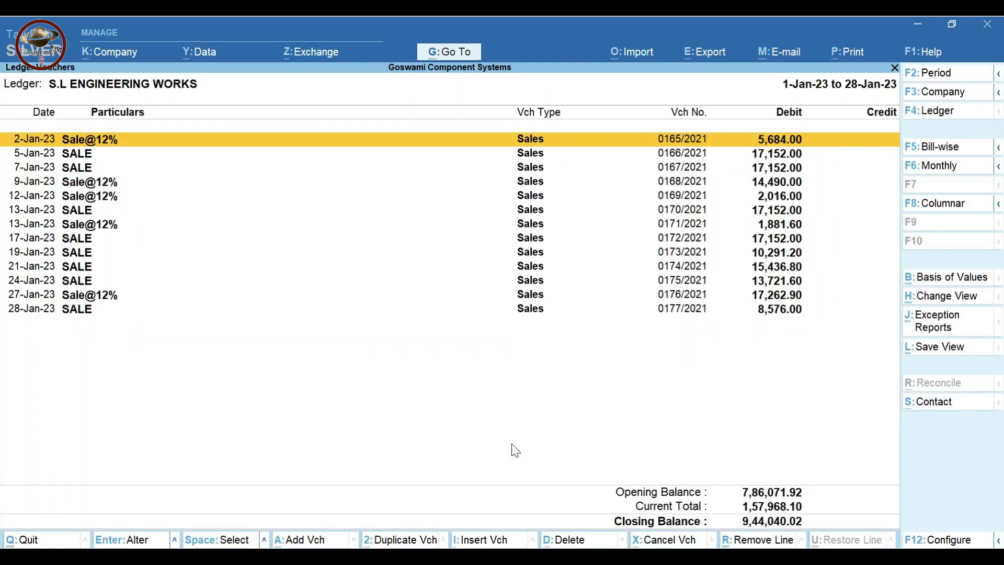
Step: Limit the ledger's period to 1-1-2023 through 10-1-2023
key(alt)
key(alt+F2)
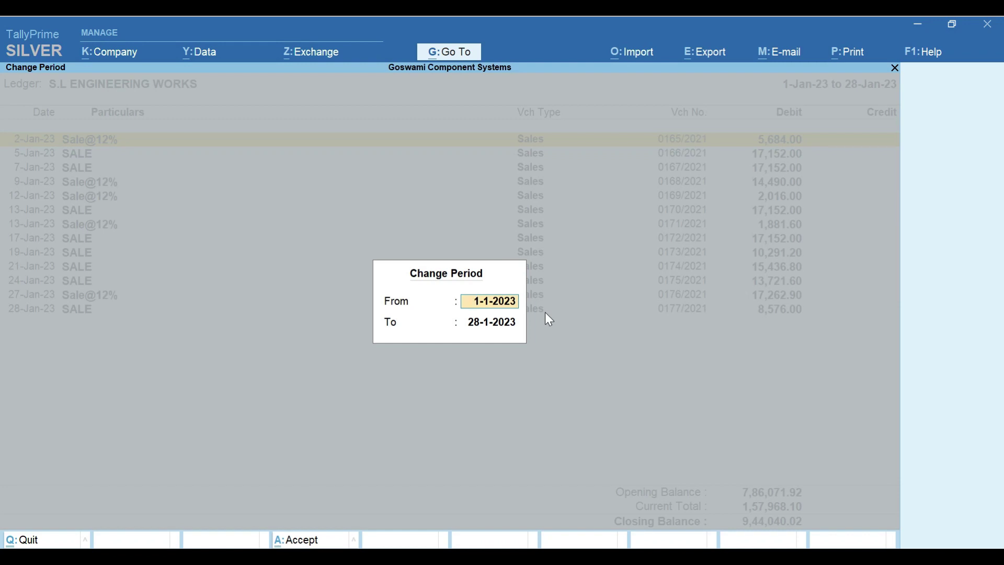
key(Return)
text(1)
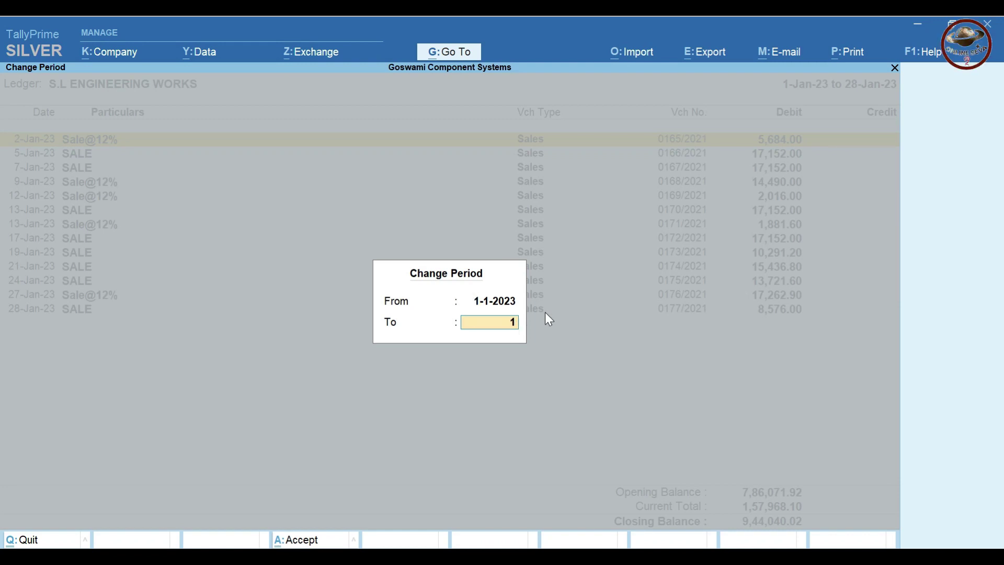
text(0.1)
key(Return)
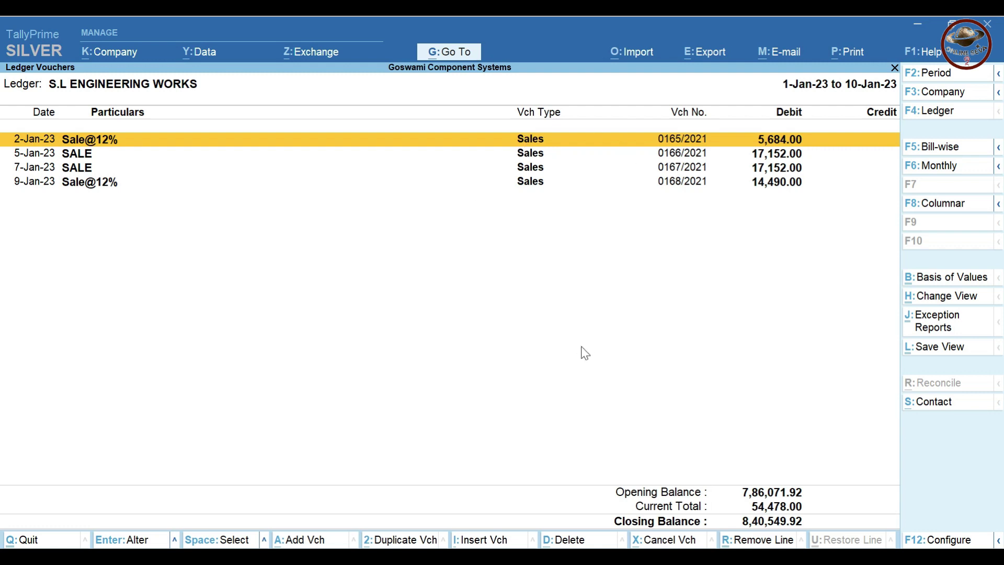
Step: Open the 2-Jan-23 sales voucher 0165/2021 and start exporting it as the current report
key(Return)
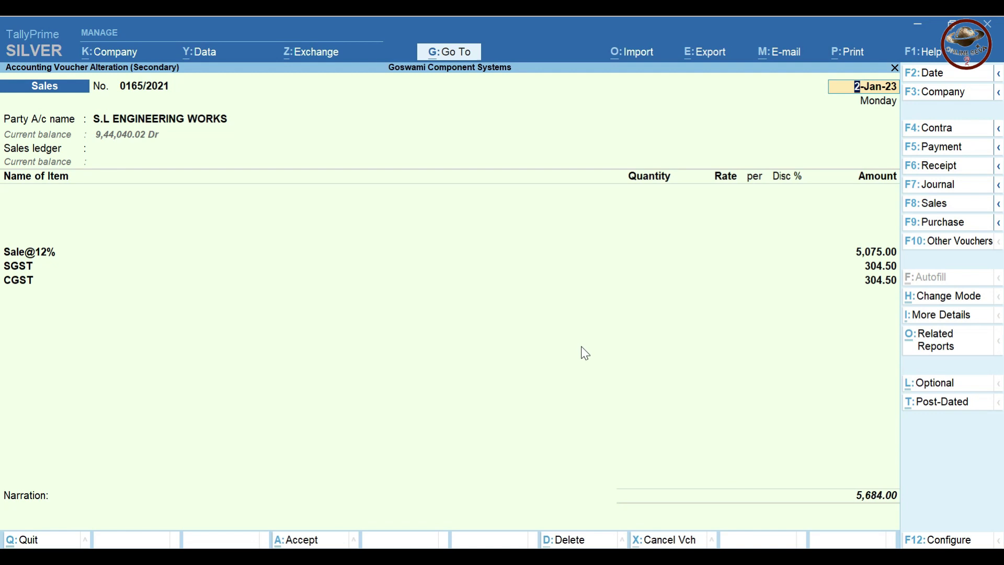
key(alt+e)
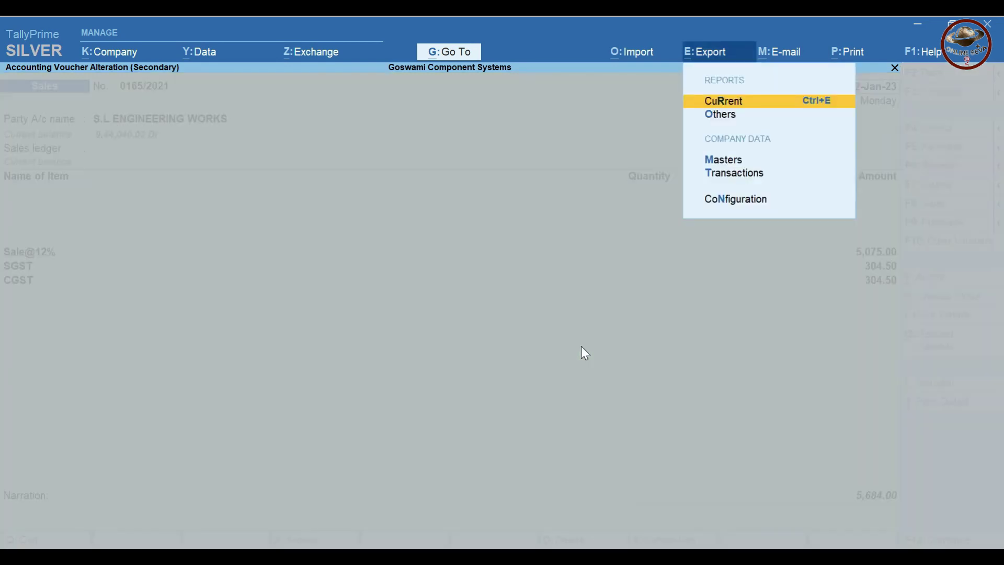
key(Return)
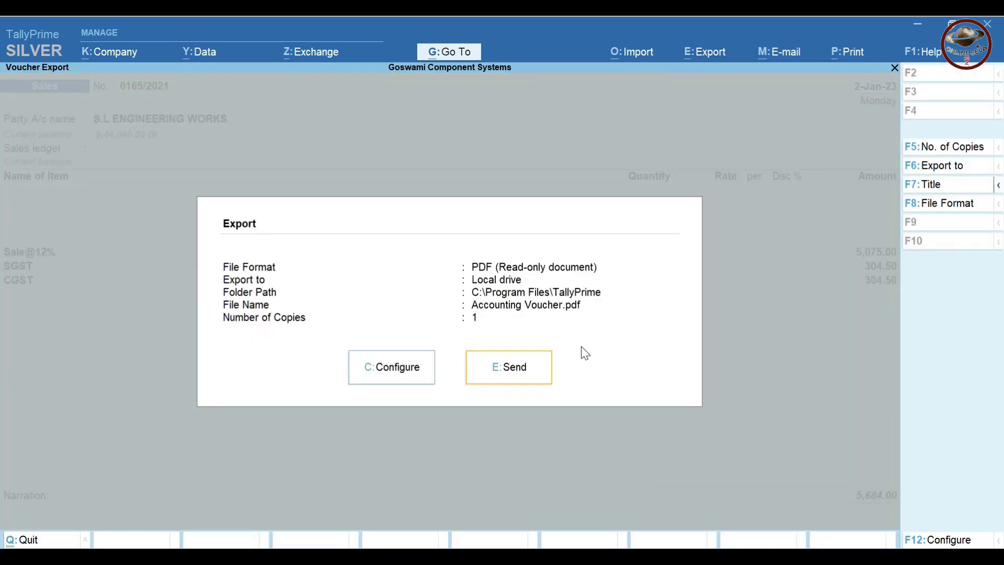
Step: Choose PDF (Read-only document) as the export file format and Not Applicable for the digital signature
click(927, 206)
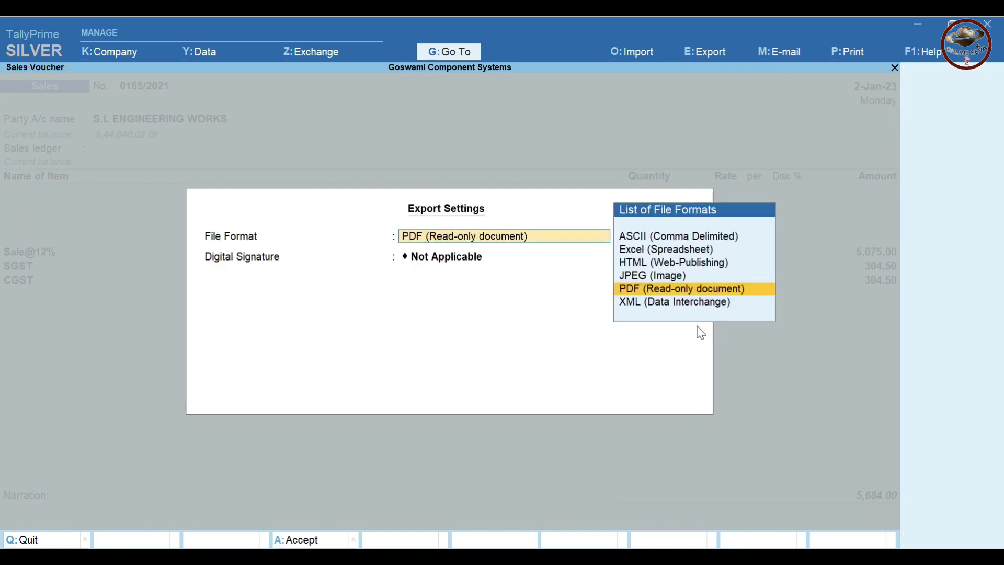
key(Up)
key(Up)
key(Up)
key(Down)
key(Down)
key(Down)
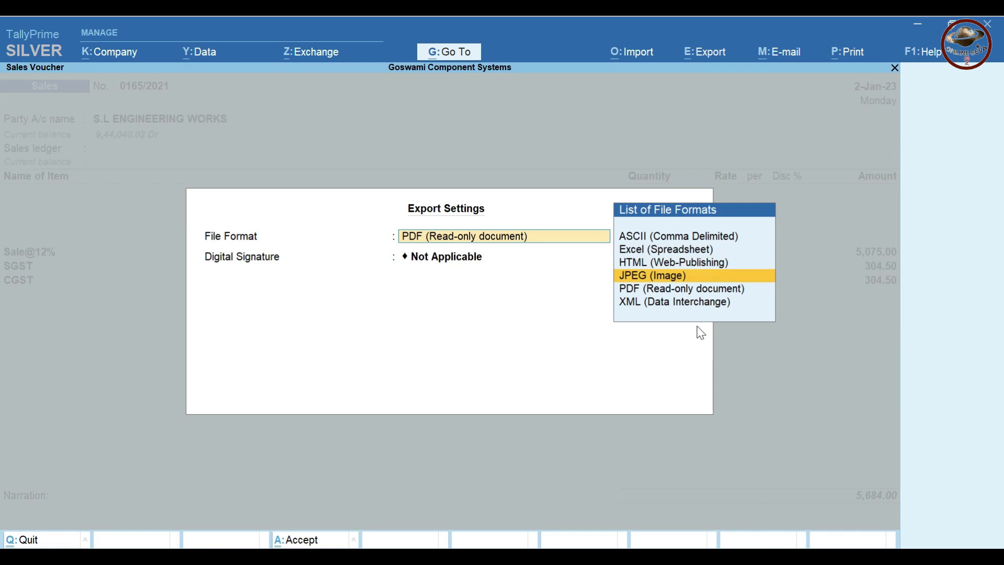
key(Return)
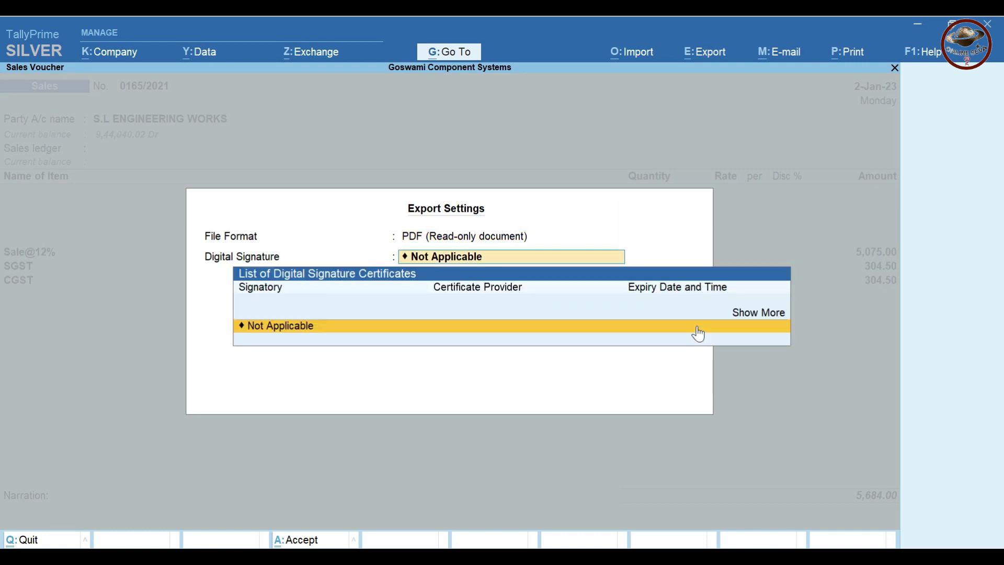
key(Return)
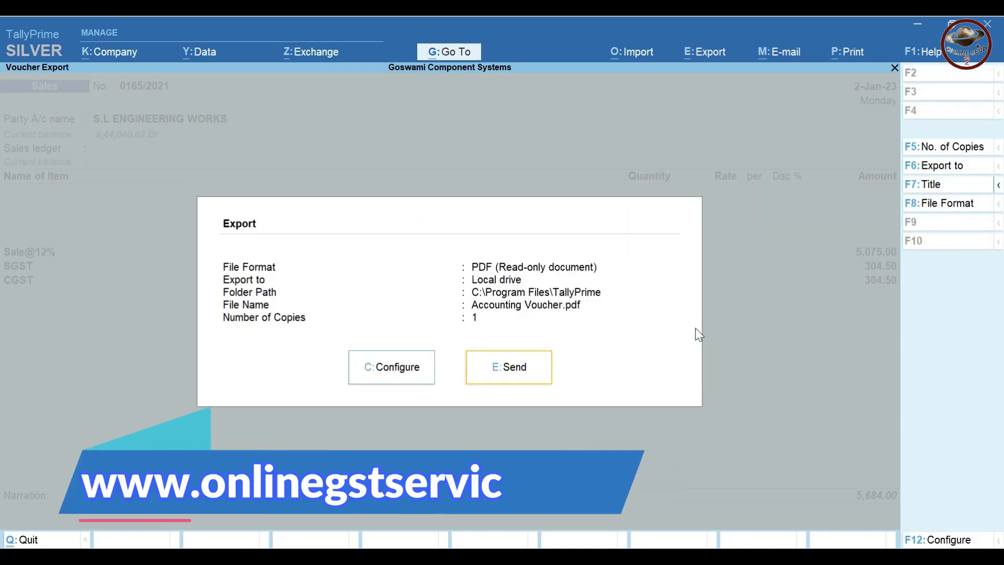
Step: Export the voucher over the existing Accounting Voucher.pdf, review the tax invoice and return to TallyPrime
click(528, 356)
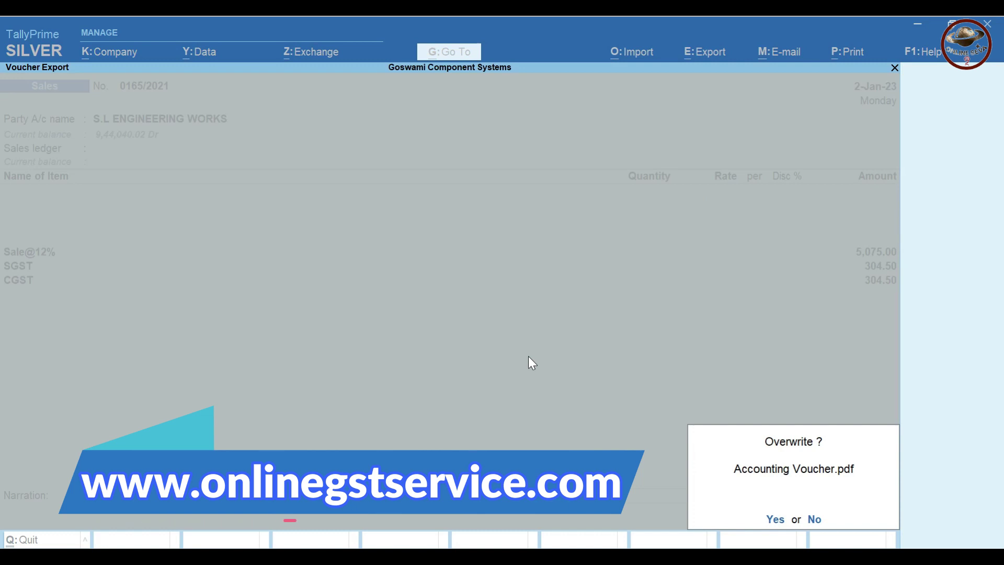
key(Return)
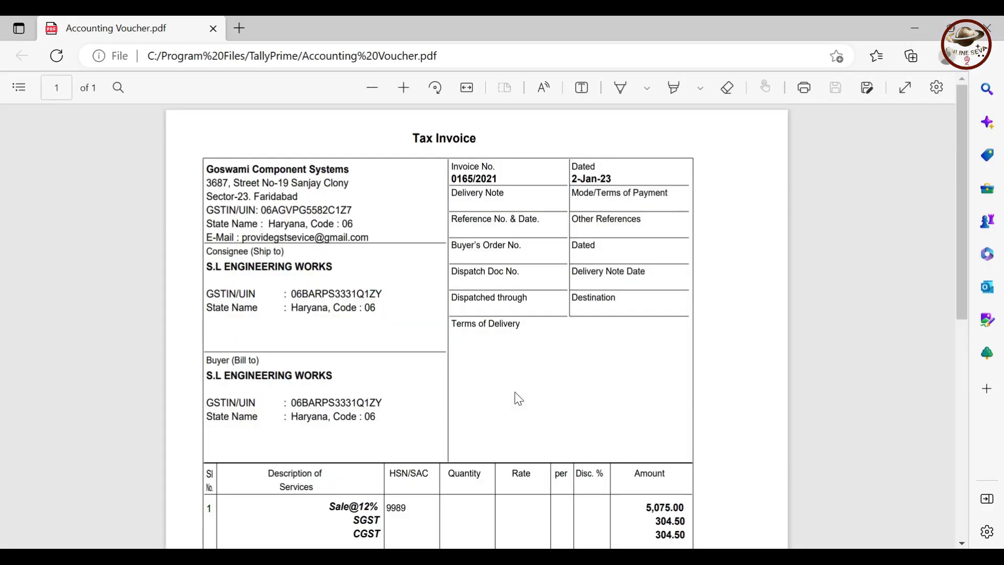
scroll(520, 399, down, 5)
scroll(519, 399, up, 5)
click(488, 559)
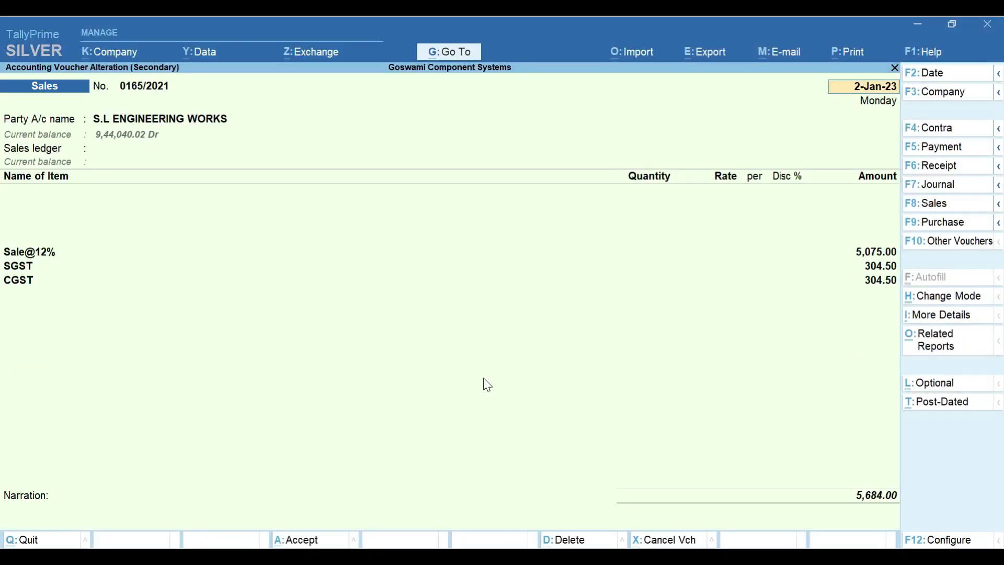
Step: Quit the voucher without saving, and view the 5-Jan-23 sales voucher 0166/2021 before returning to the ledger
key(BackSpace)
key(Escape)
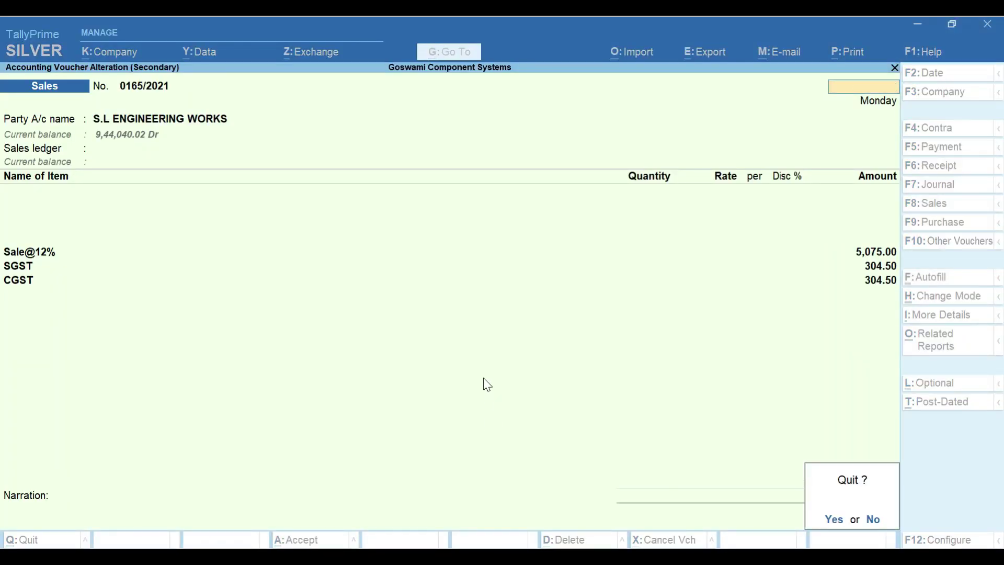
key(y)
key(Down)
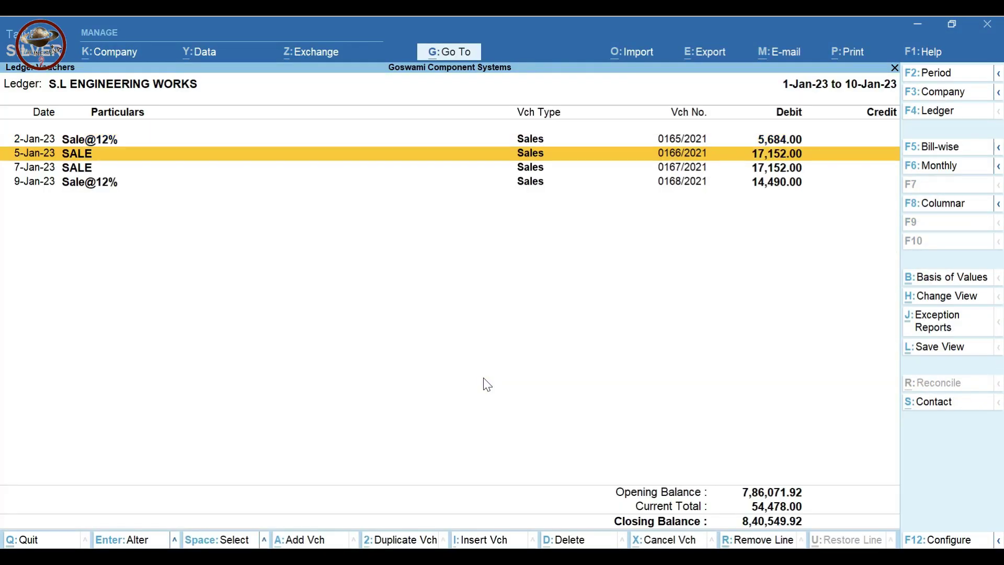
key(Return)
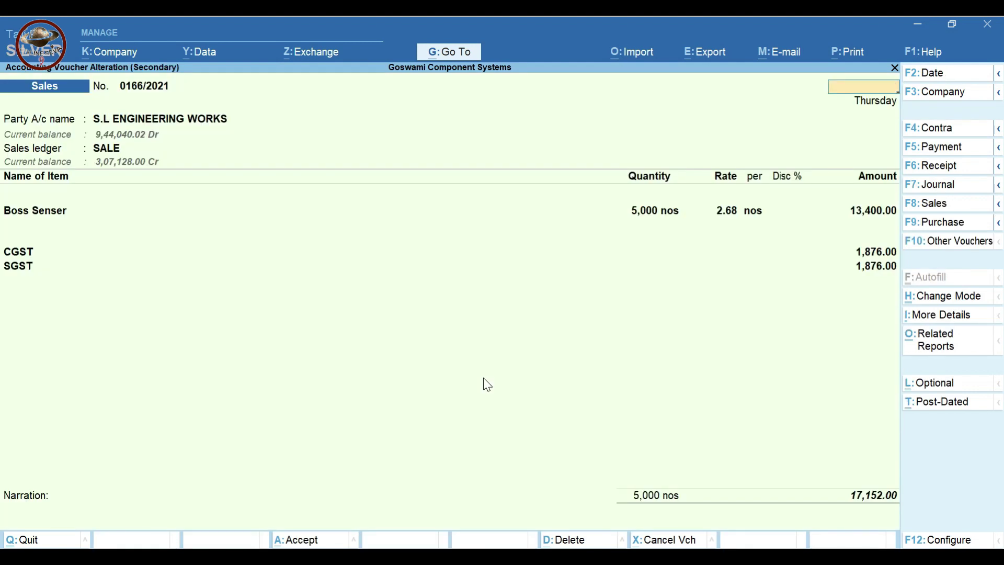
key(Escape)
key(y)
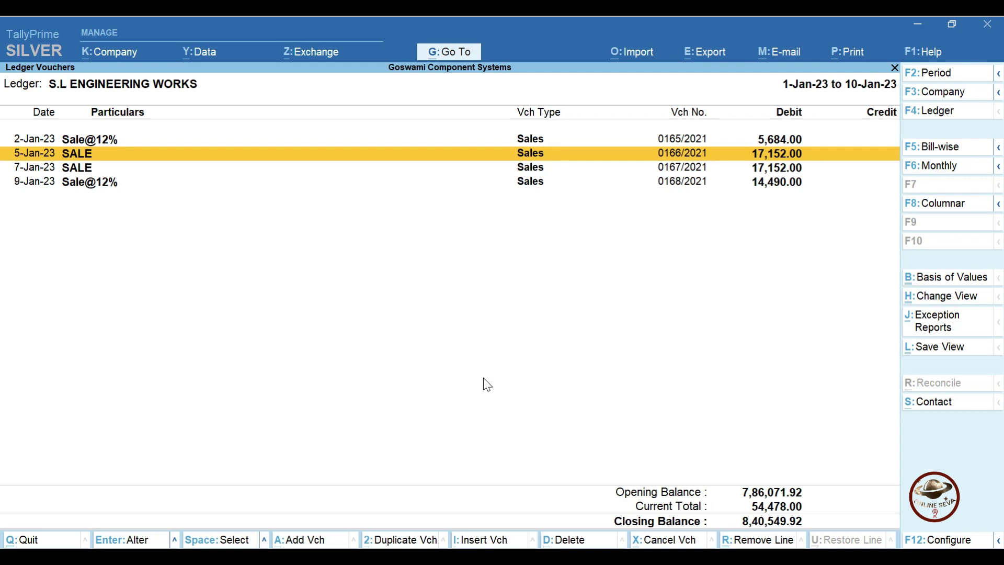
Step: Leave the ledger report, return to the Gateway of Tally and open the Day Book
key(alt+e)
key(Escape)
key(Escape)
key(Escape)
key(Escape)
key(Escape)
key(Escape)
key(Escape)
key(k)
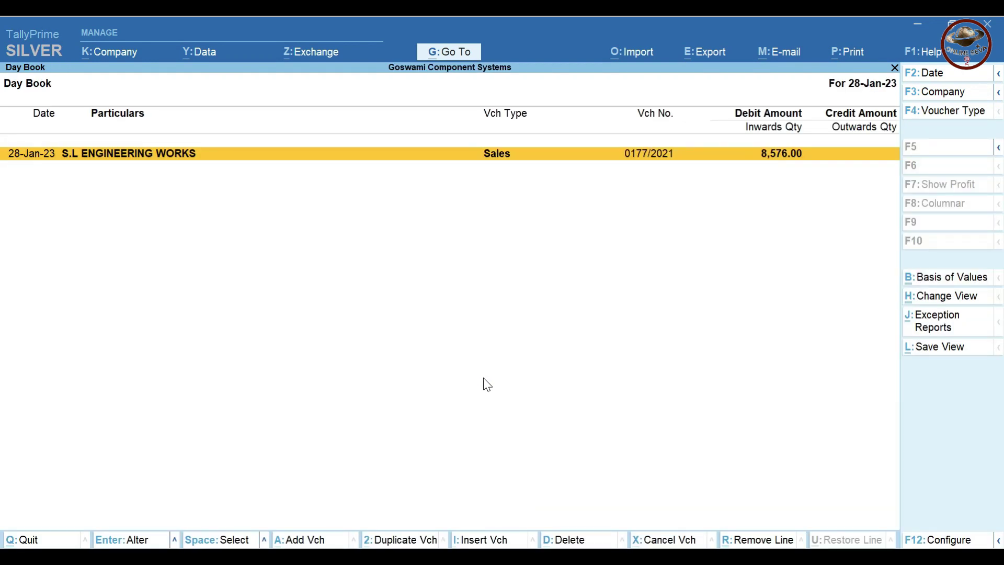
Step: Start an export of other reports from the Day Book and select the Multi-Voucher report
key(alt+e)
key(Down)
key(Return)
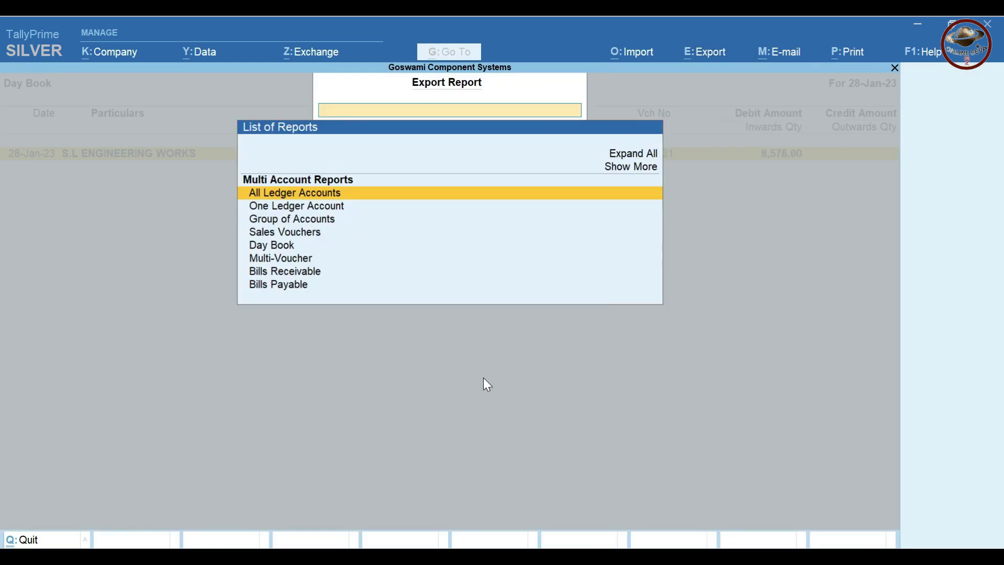
key(Down)
key(Down)
key(Down)
key(Down)
key(Down)
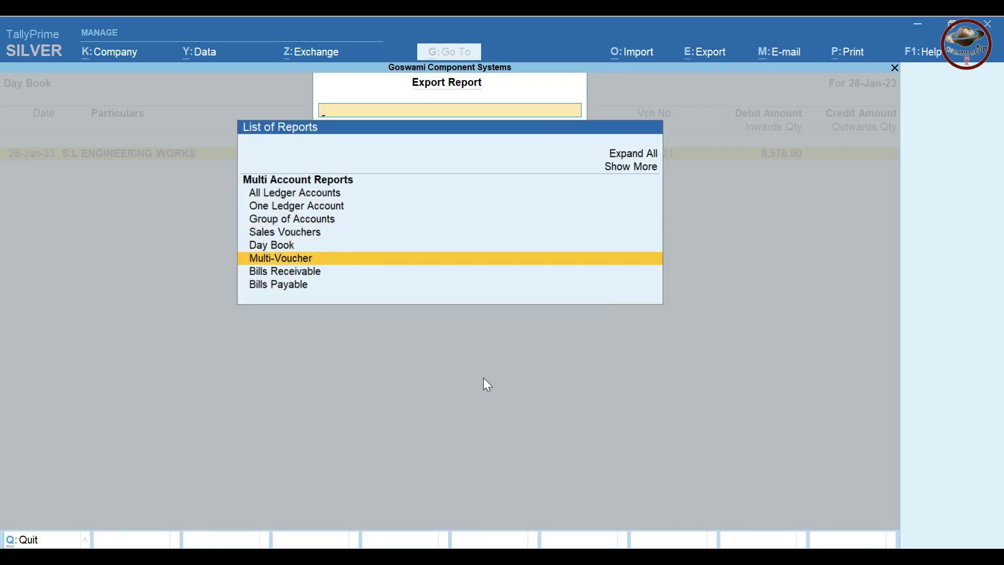
key(Return)
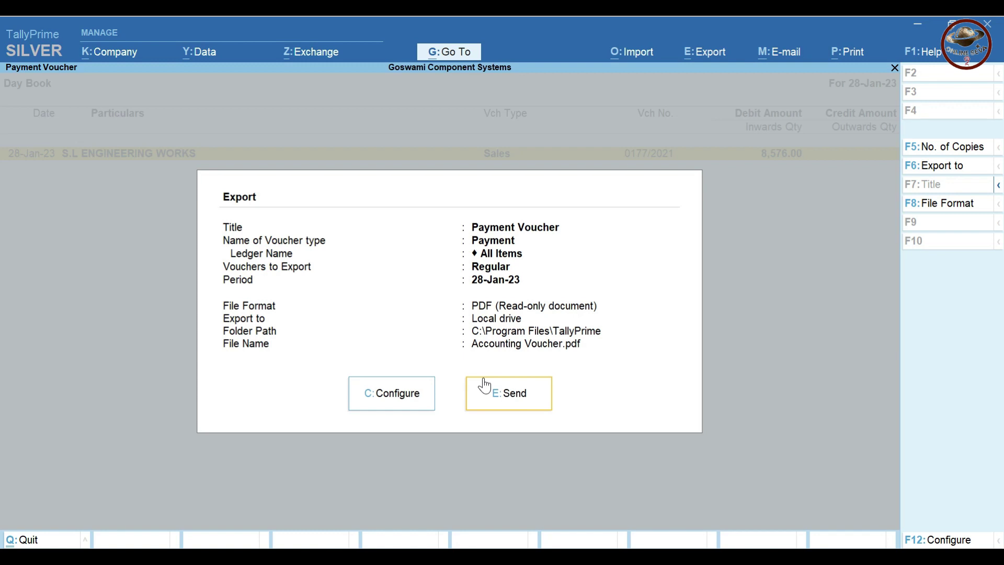
Step: Open the export configuration and set the voucher type to Sales
key(Left)
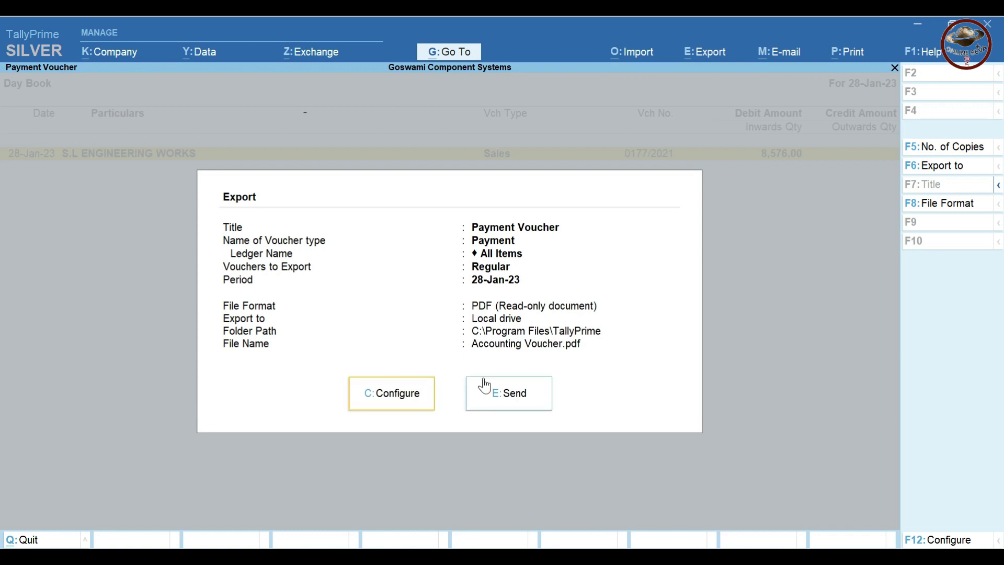
key(Return)
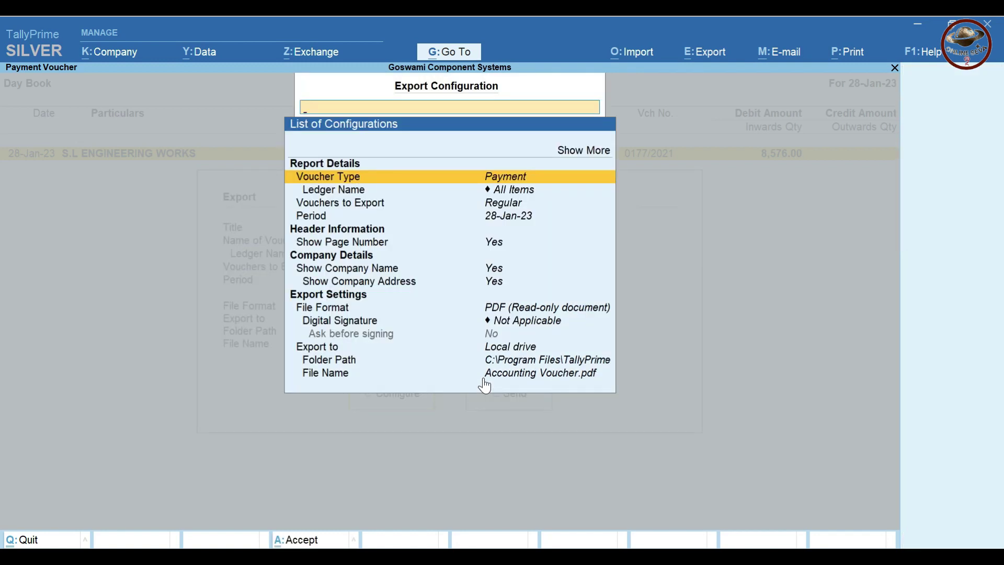
click(330, 178)
text(Sal)
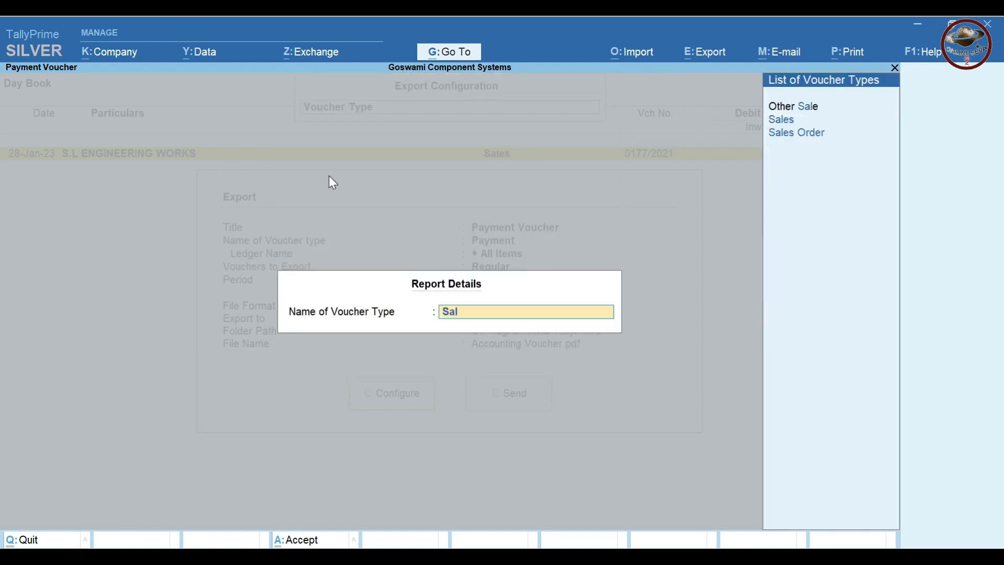
key(Down)
key(Up)
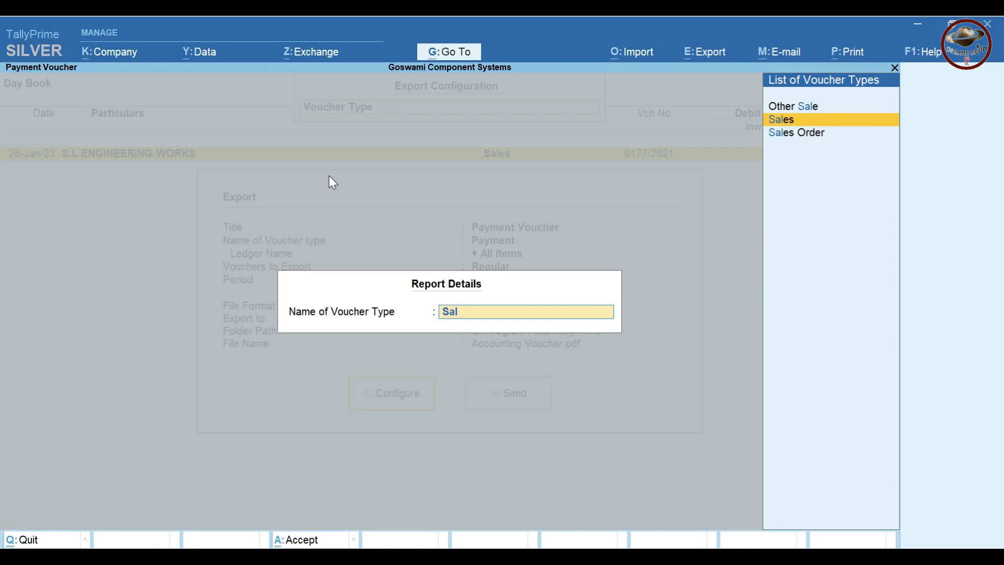
key(Return)
Step: Set the ledger name for the export to S.L ENGINEERING WORKS
key(Down)
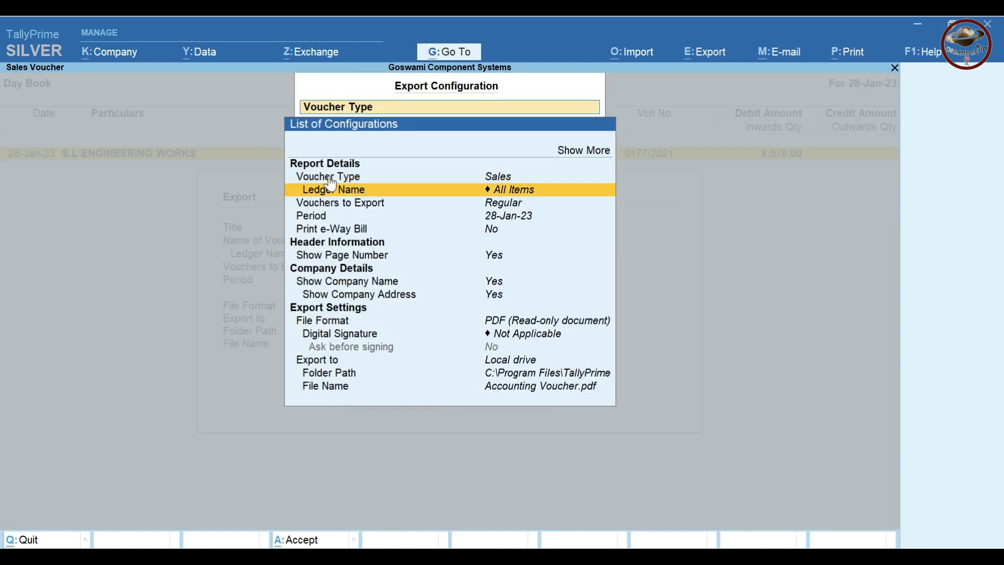
key(Return)
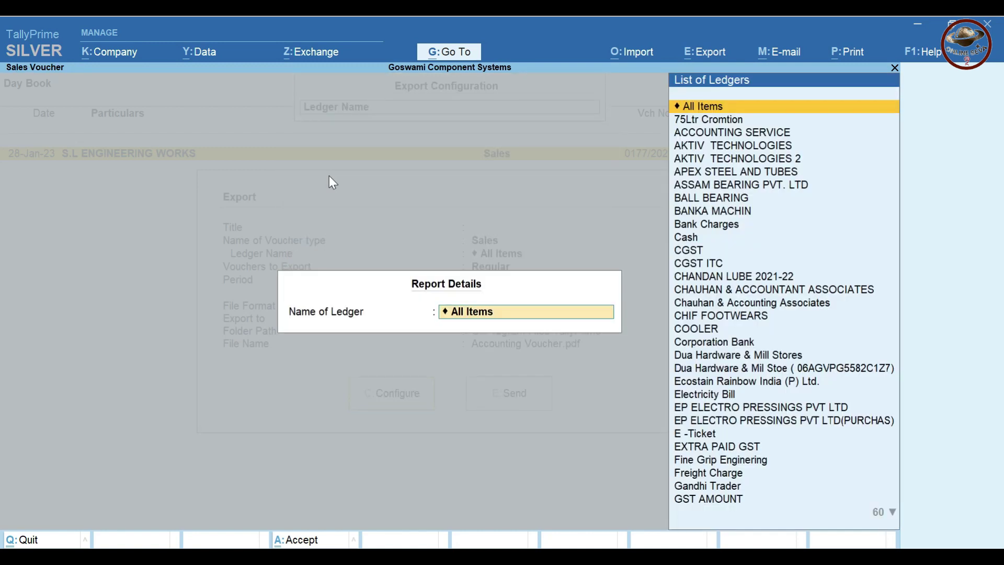
text(Sl)
key(Return)
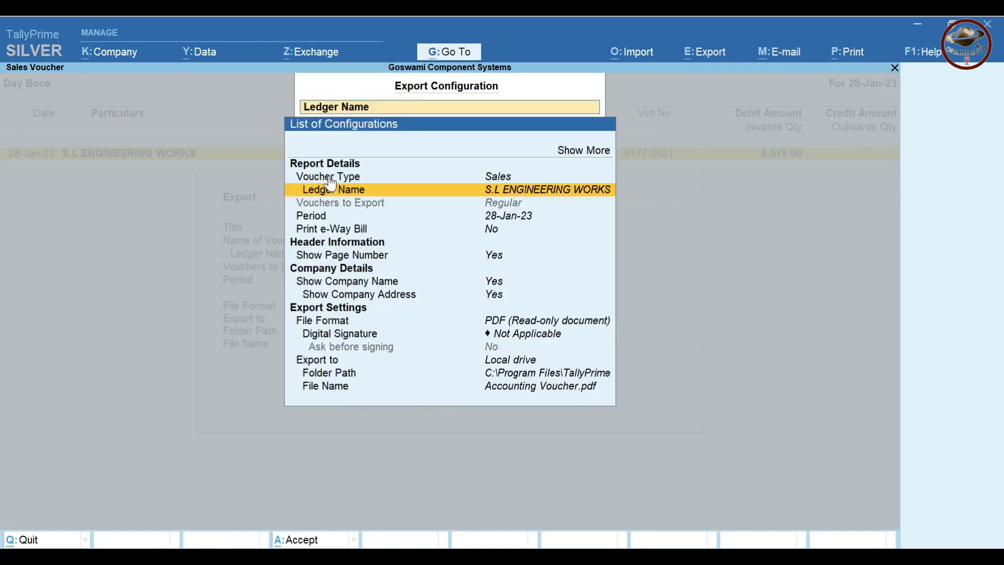
Step: Set the export period from 1-1-2023 to 10-1-2023
key(Down)
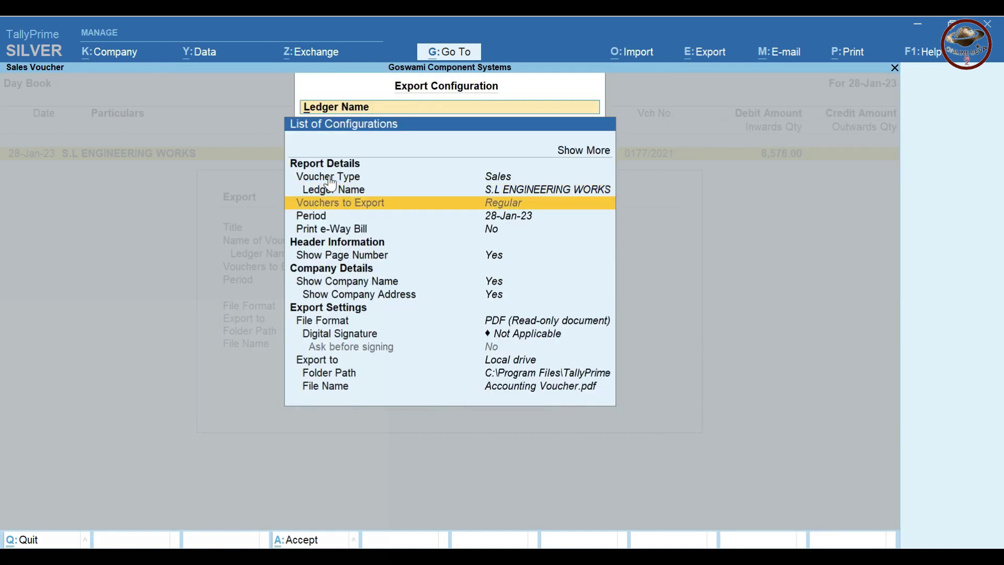
key(Down)
key(Return)
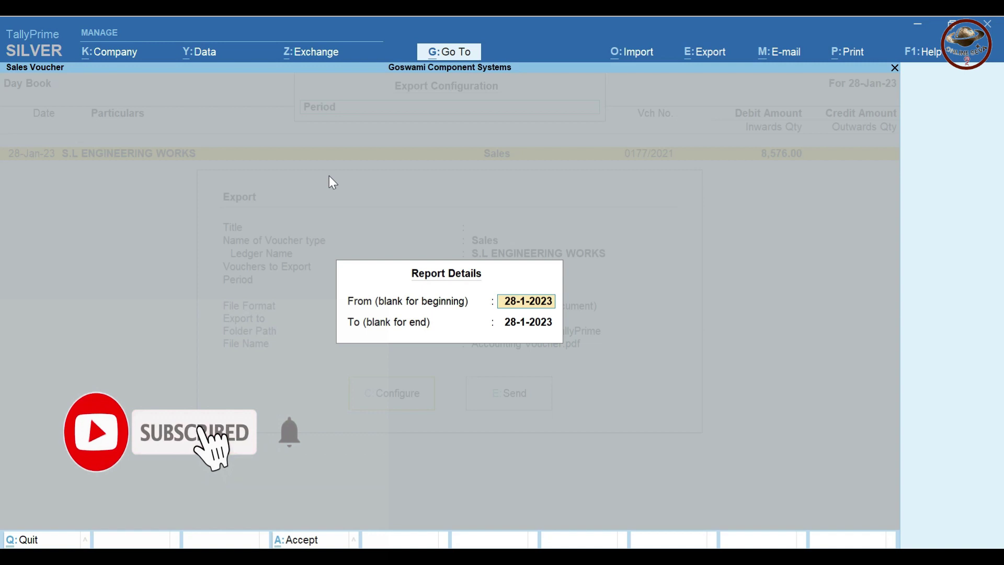
text(1-1)
key(Return)
text(10.1)
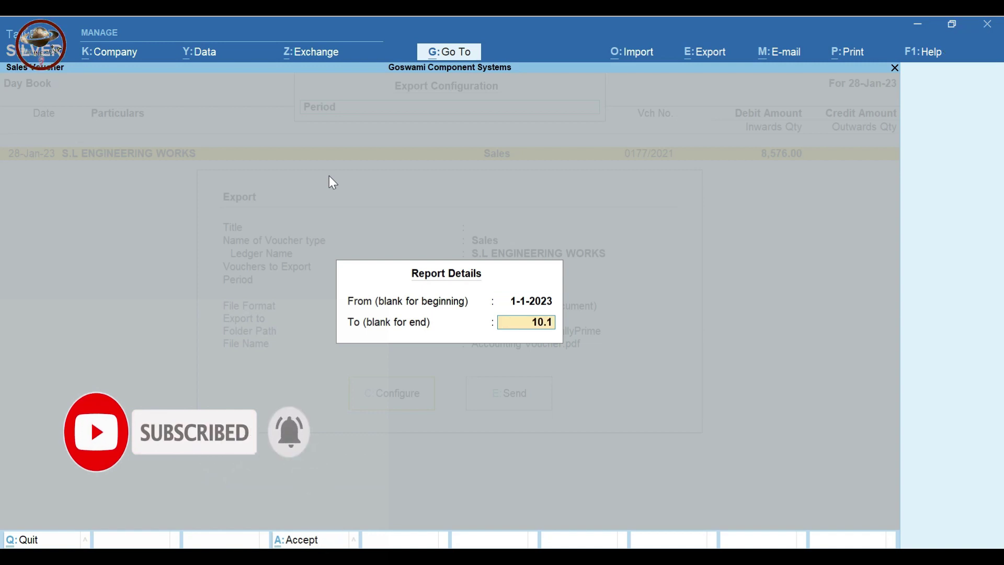
key(Return)
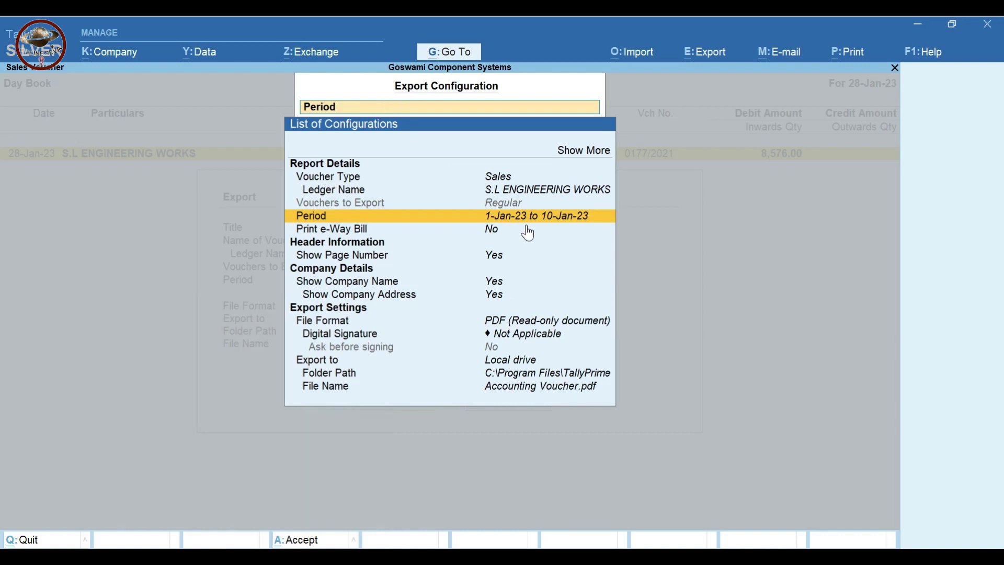
Step: Keep the PDF file format with digital signature Not Applicable, and export the vouchers over the existing Accounting Voucher.pdf
key(Down)
key(Down)
key(Down)
key(Down)
key(Down)
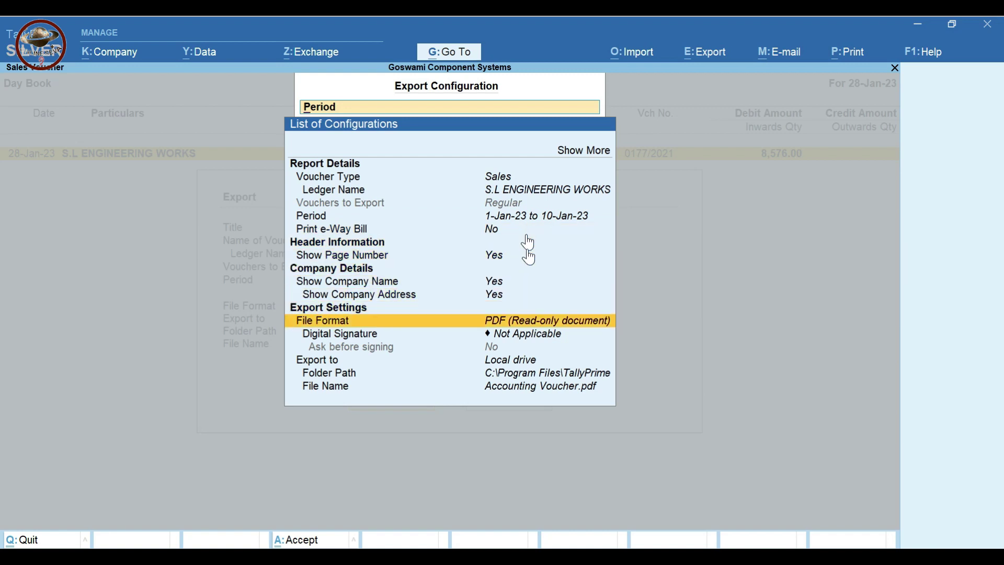
key(Return)
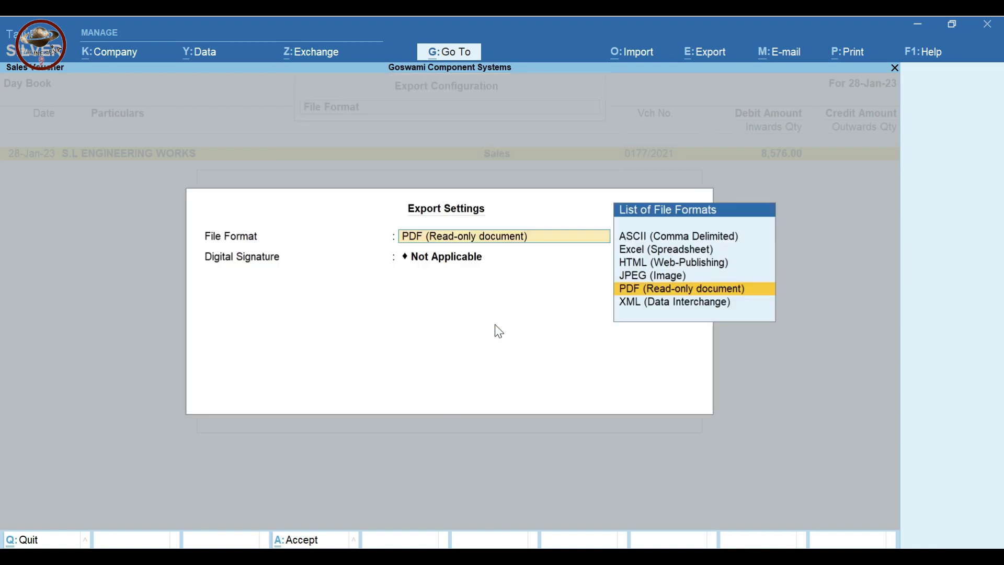
key(Return)
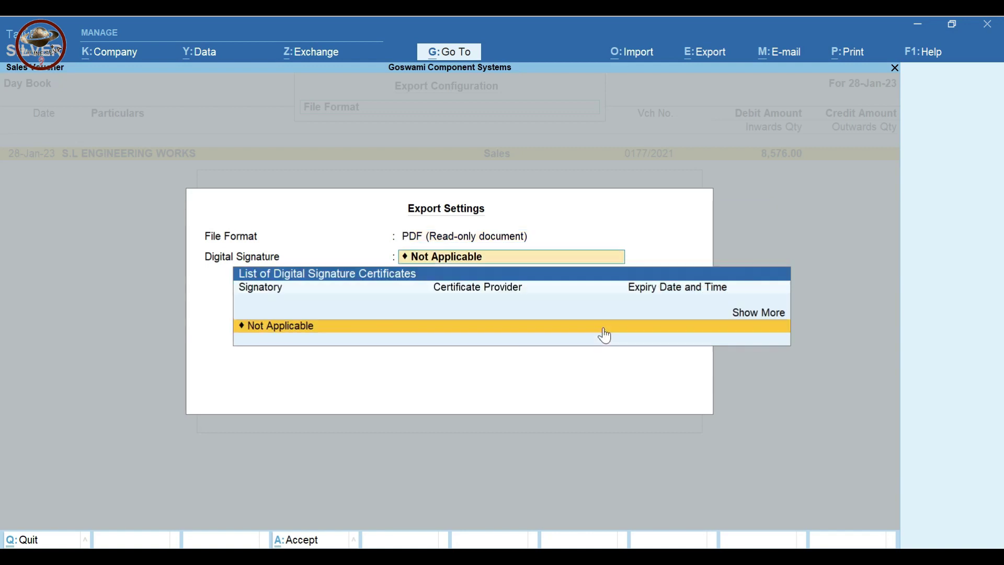
key(Return)
key(Escape)
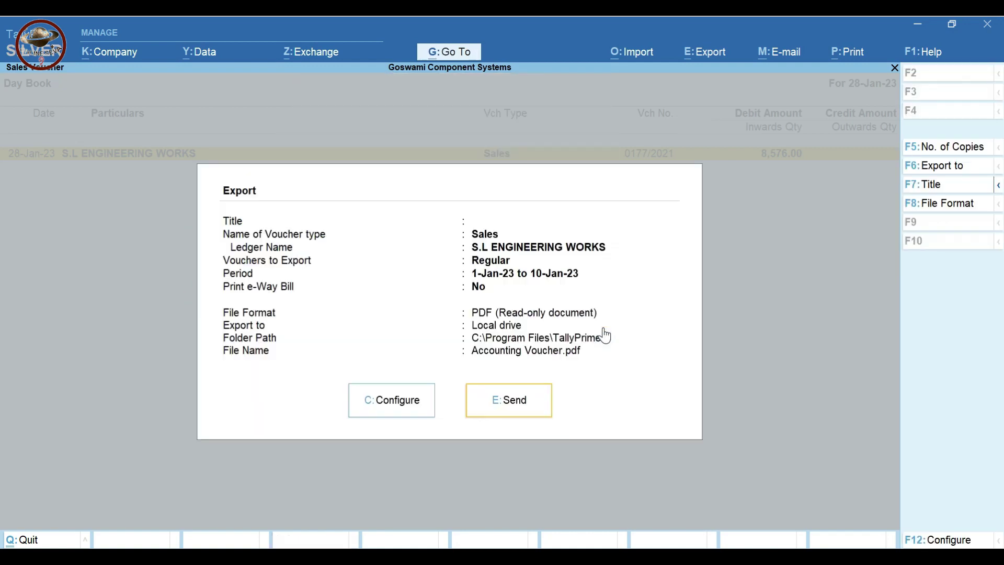
key(Return)
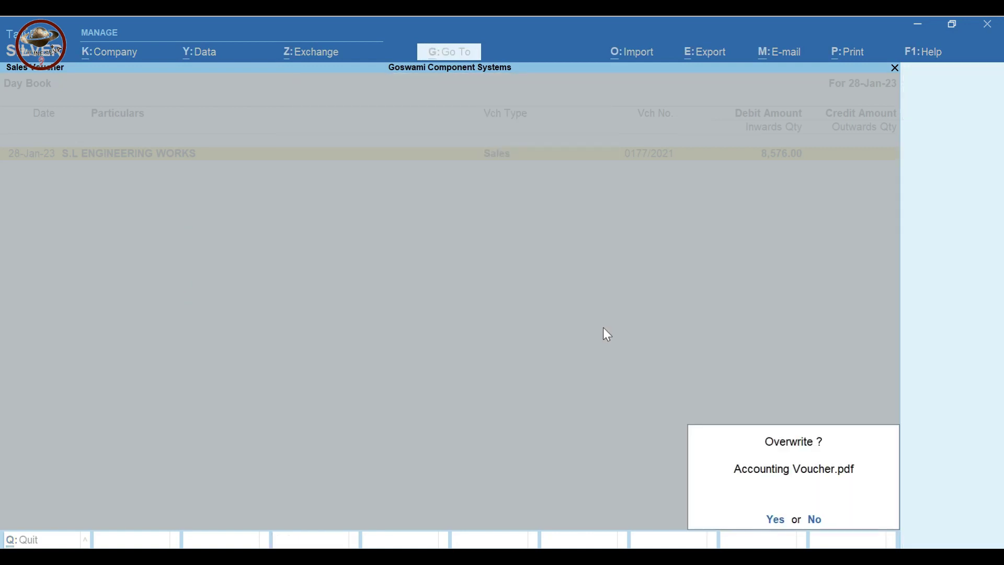
key(Return)
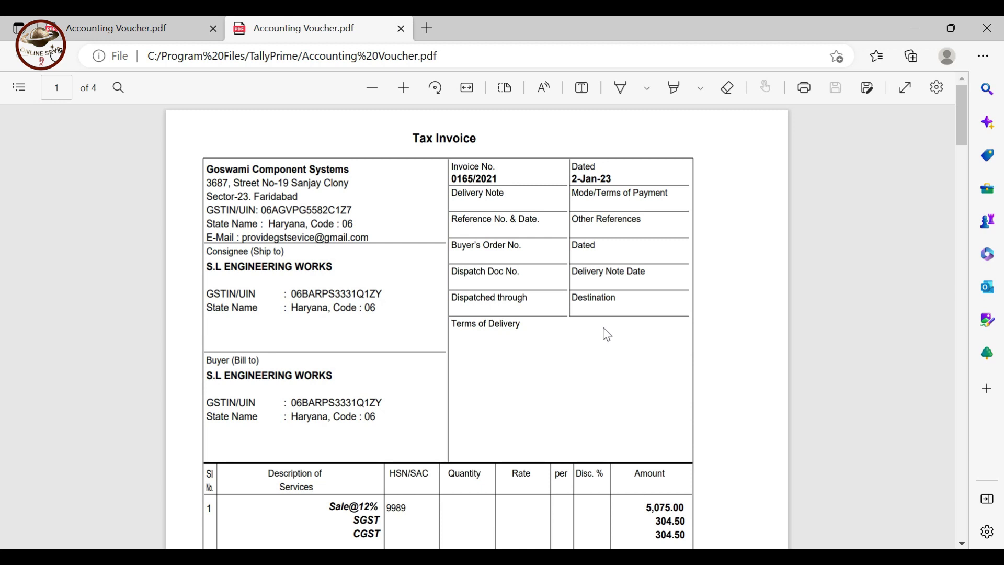
Step: Review all the tax invoices in the exported PDF and return to its first page
scroll(607, 334, down, 5)
scroll(608, 334, down, 6)
scroll(608, 335, down, 12)
scroll(607, 334, down, 10)
scroll(607, 335, down, 12)
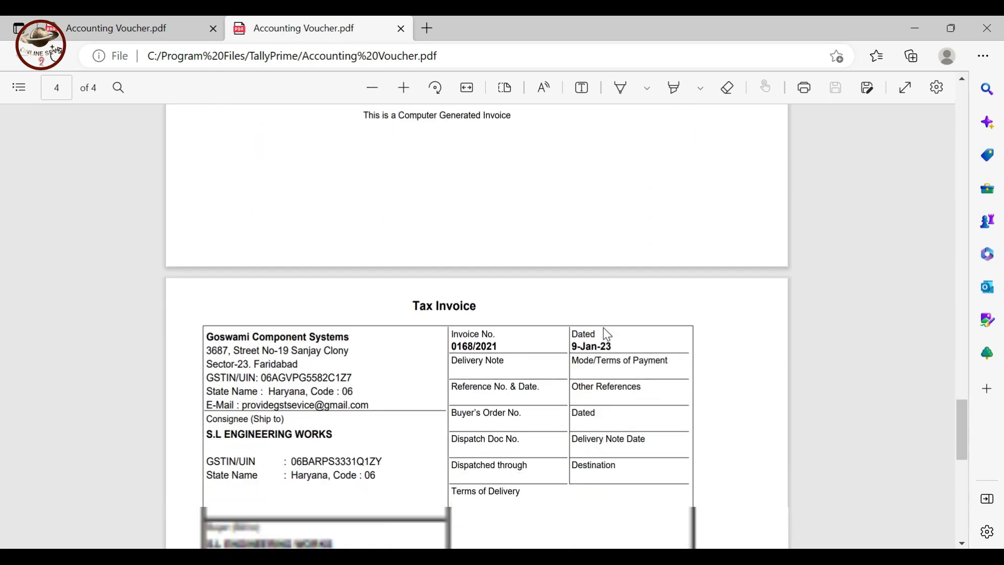
scroll(607, 335, down, 12)
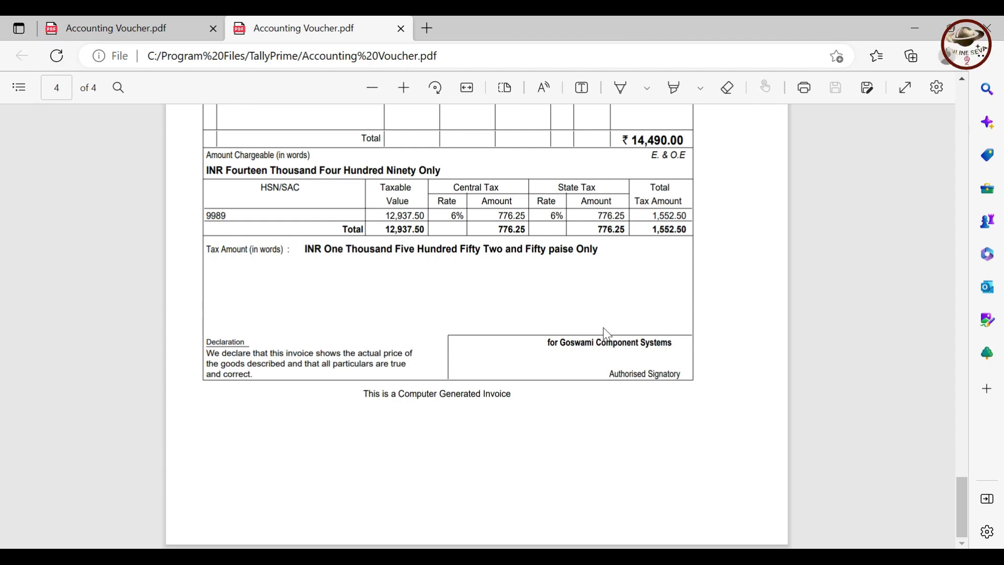
scroll(607, 333, up, 10)
scroll(607, 335, up, 10)
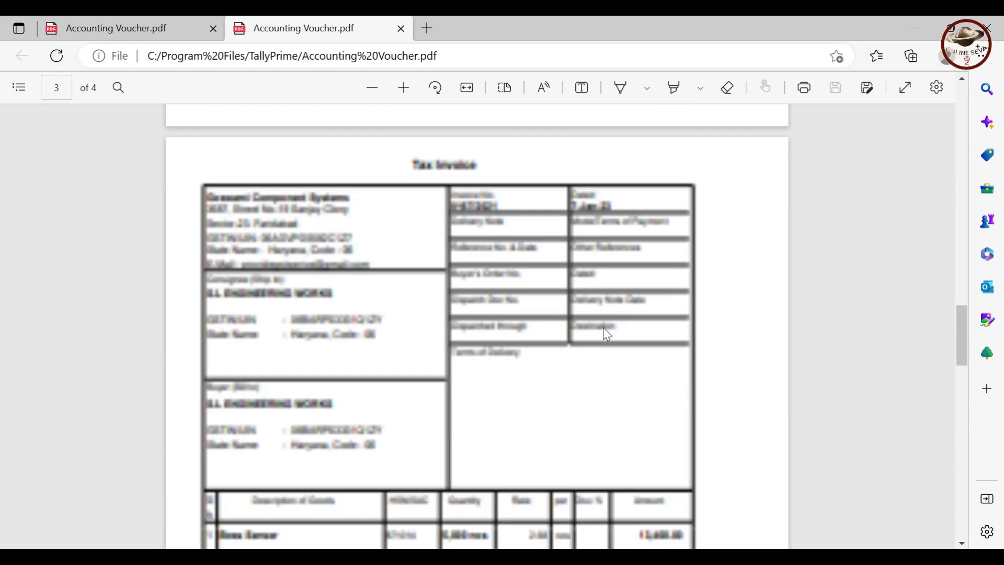
scroll(608, 334, up, 10)
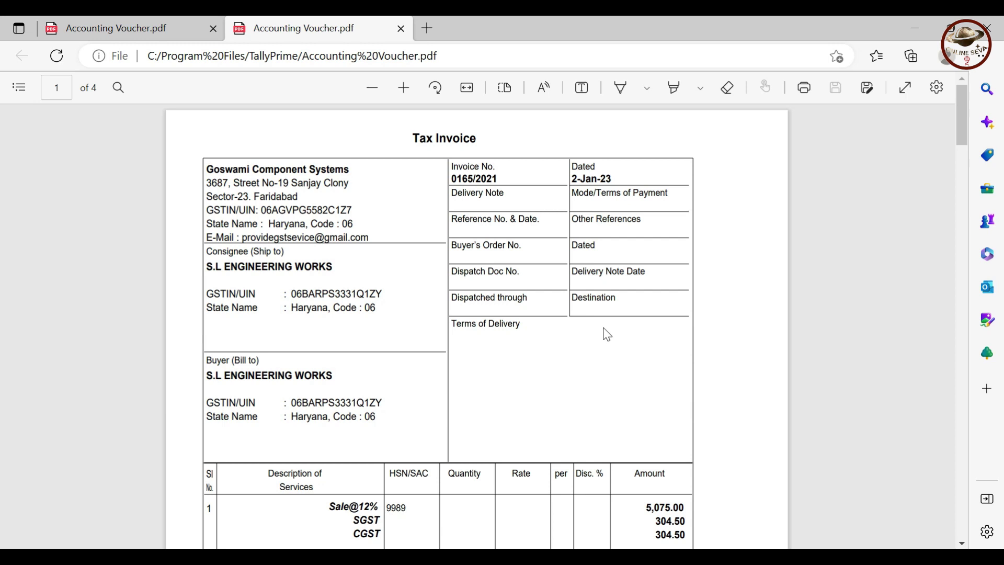
Step: Switch back to TallyPrime and leave the Day Book for the Gateway of Tally
key(alt+Tab)
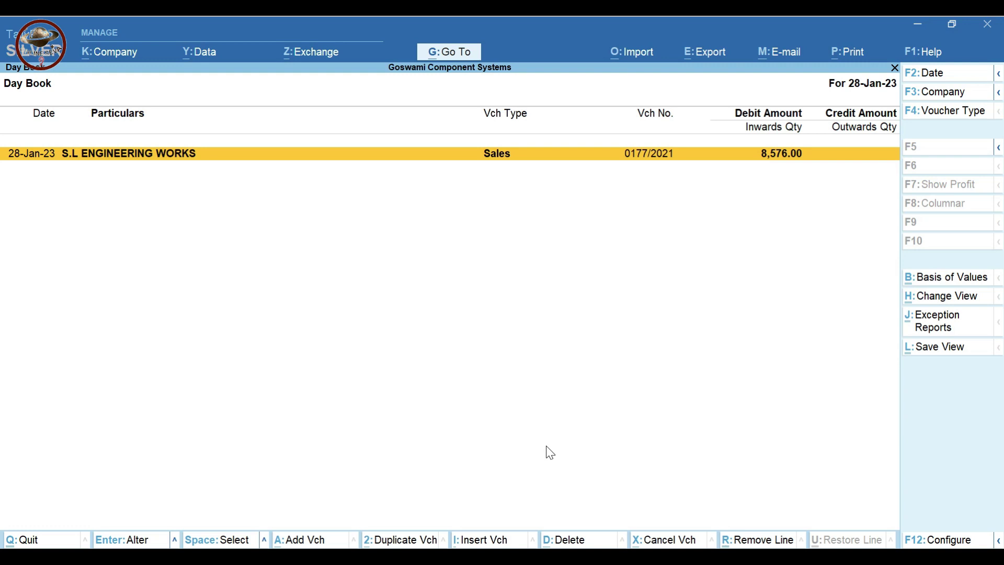
key(Escape)
key(Escape)
key(Escape)
key(Escape)
key(Escape)
key(Escape)
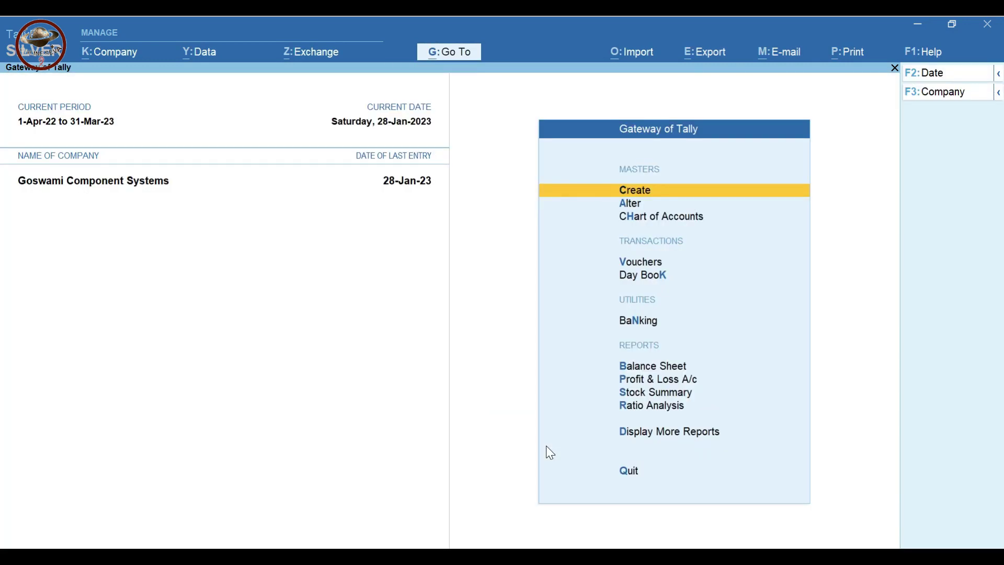